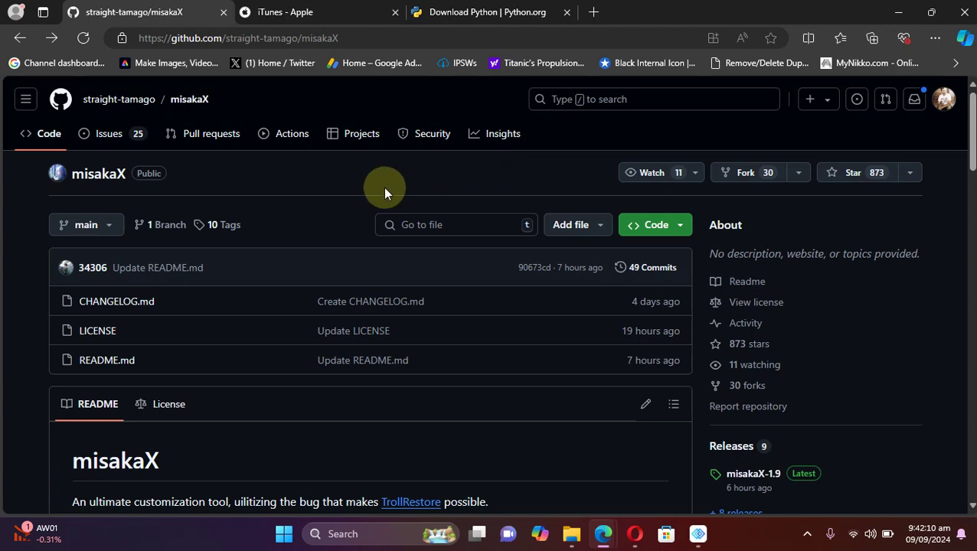
Step: Examine the misakaX README for its supported features, supported iOS versions and the backup warning
{"action": "left_click_drag", "start_coordinate": [969, 114], "coordinate": [971, 219]}
{"action": "scroll", "coordinate": [457, 244], "scroll_direction": "down", "scroll_amount": 1}
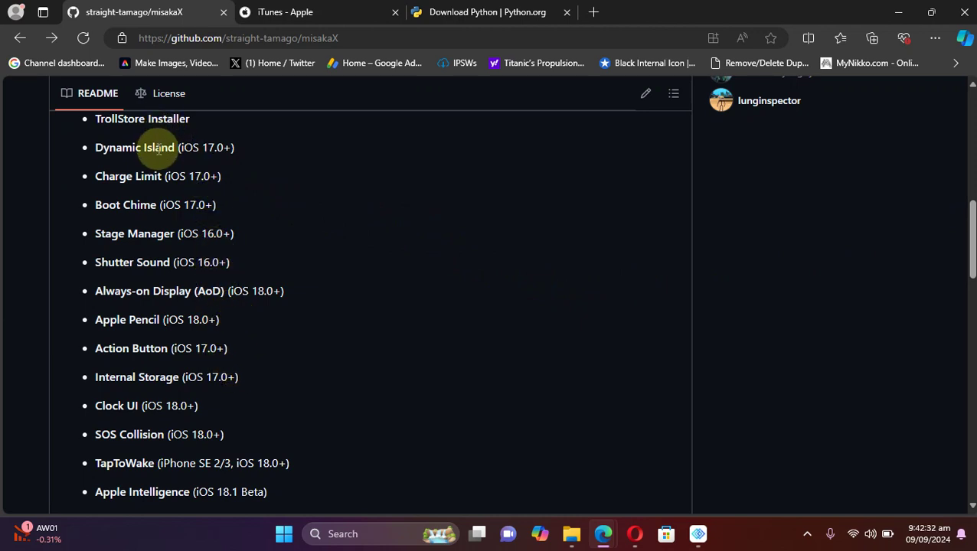
{"action": "scroll", "coordinate": [972, 237], "scroll_direction": "up", "scroll_amount": 1}
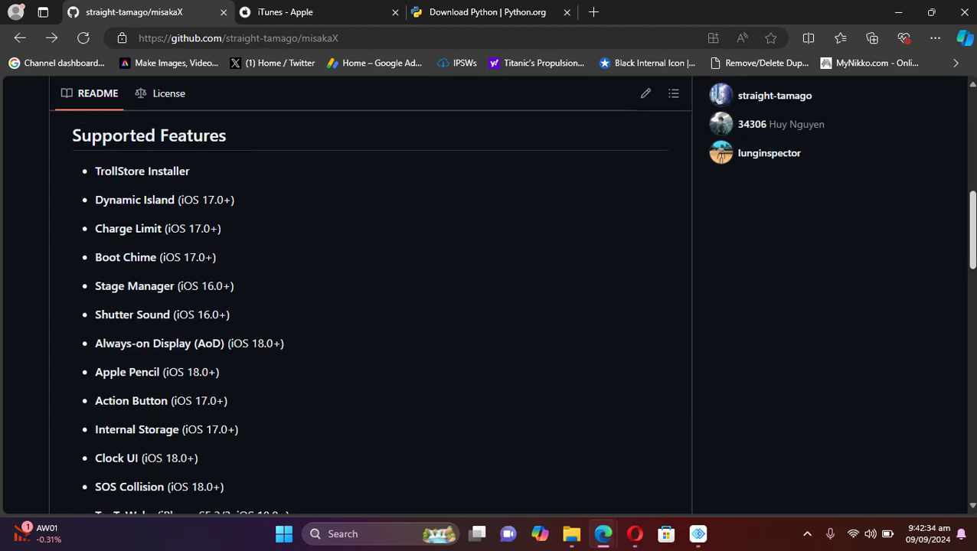
{"action": "scroll", "coordinate": [968, 273], "scroll_direction": "up", "scroll_amount": 2}
{"action": "scroll", "coordinate": [969, 207], "scroll_direction": "up", "scroll_amount": 3}
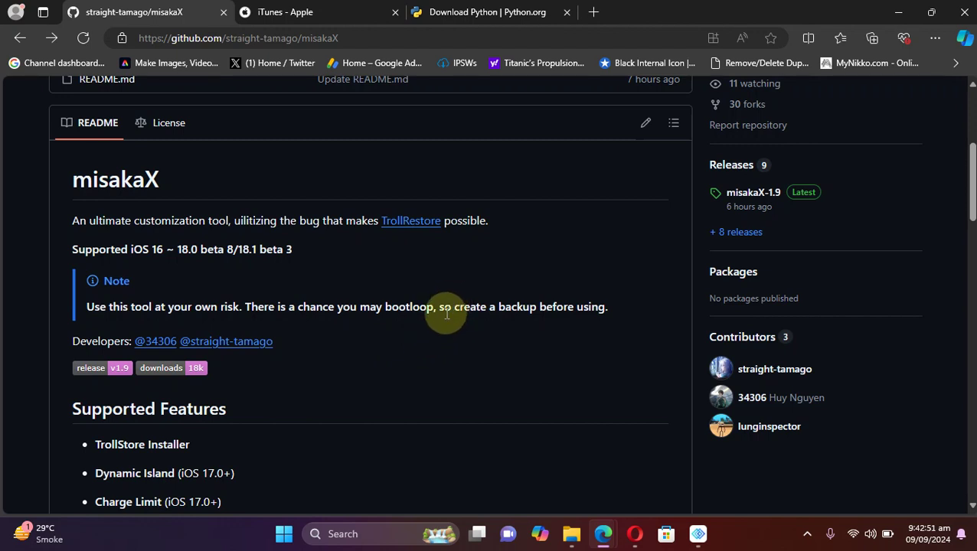
{"action": "left_click_drag", "start_coordinate": [447, 312], "coordinate": [572, 307]}
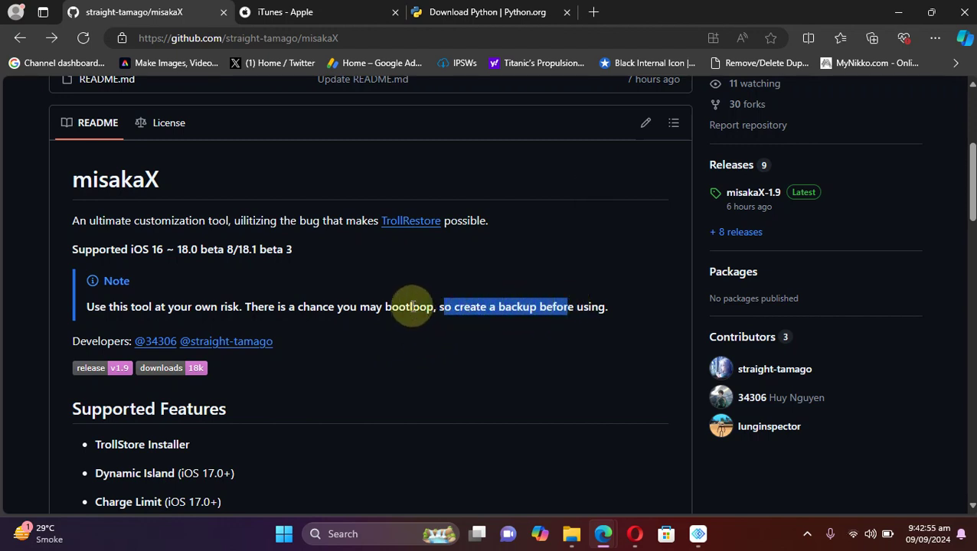
{"action": "left_click", "coordinate": [412, 306]}
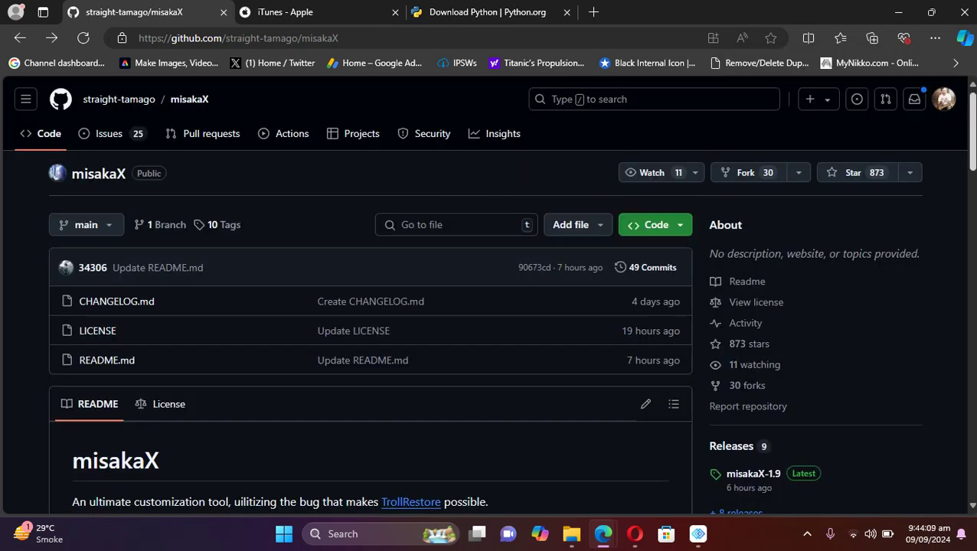
Step: Open the latest misakaX-1.9 release from the repository and go to its downloadable files
{"action": "scroll", "coordinate": [971, 130], "scroll_direction": "down", "scroll_amount": 4}
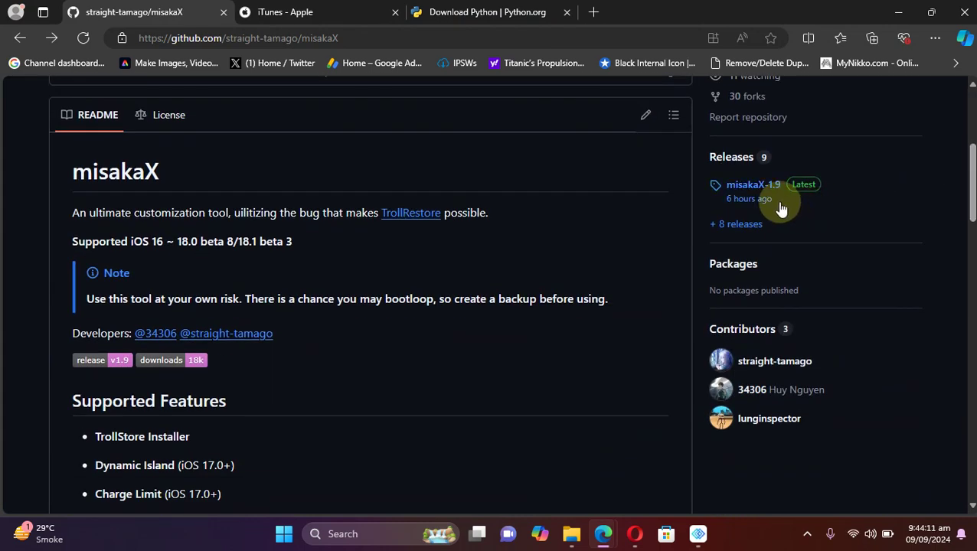
{"action": "left_click", "coordinate": [752, 186]}
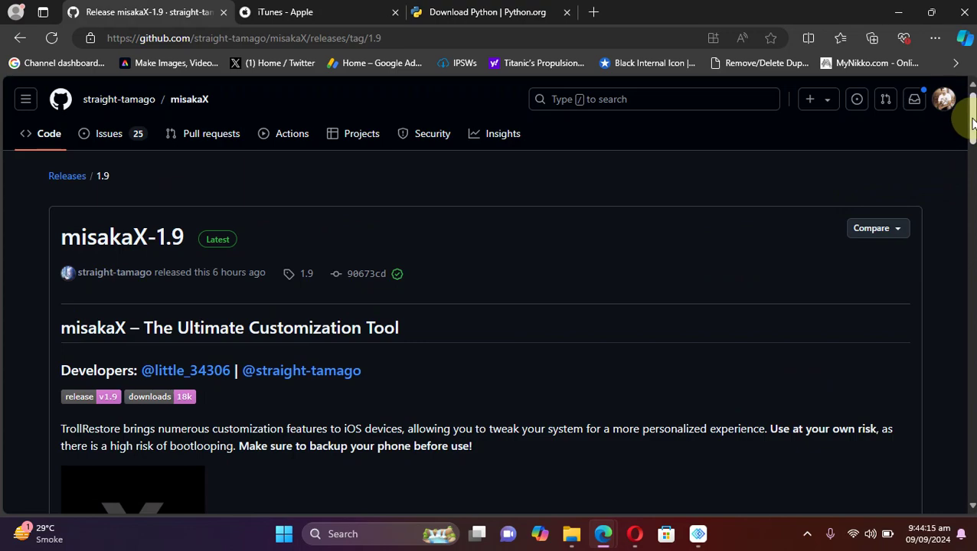
{"action": "left_click_drag", "start_coordinate": [970, 123], "coordinate": [972, 398]}
{"action": "scroll", "coordinate": [587, 367], "scroll_direction": "down", "scroll_amount": 10}
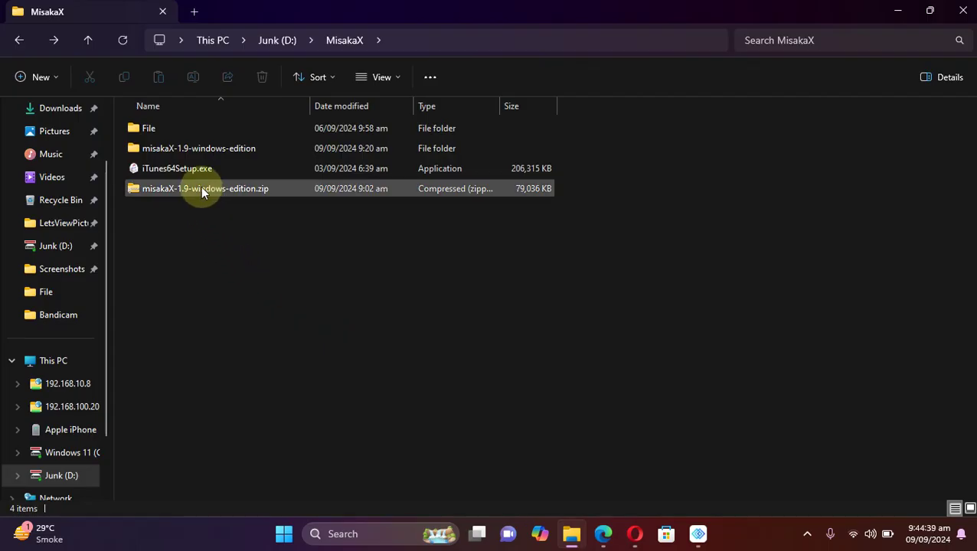
{"action": "left_click", "coordinate": [201, 188]}
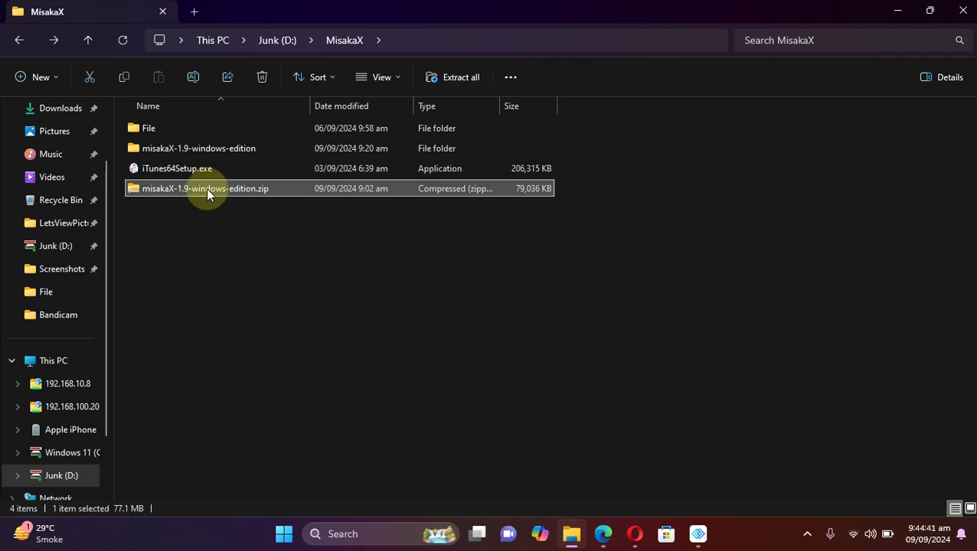
{"action": "right_click", "coordinate": [207, 188]}
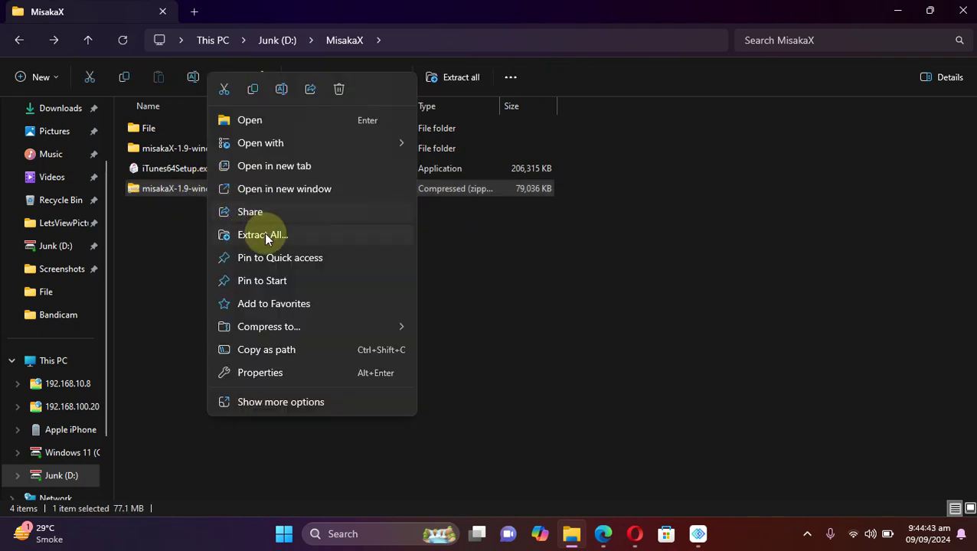
{"action": "left_click", "coordinate": [517, 277]}
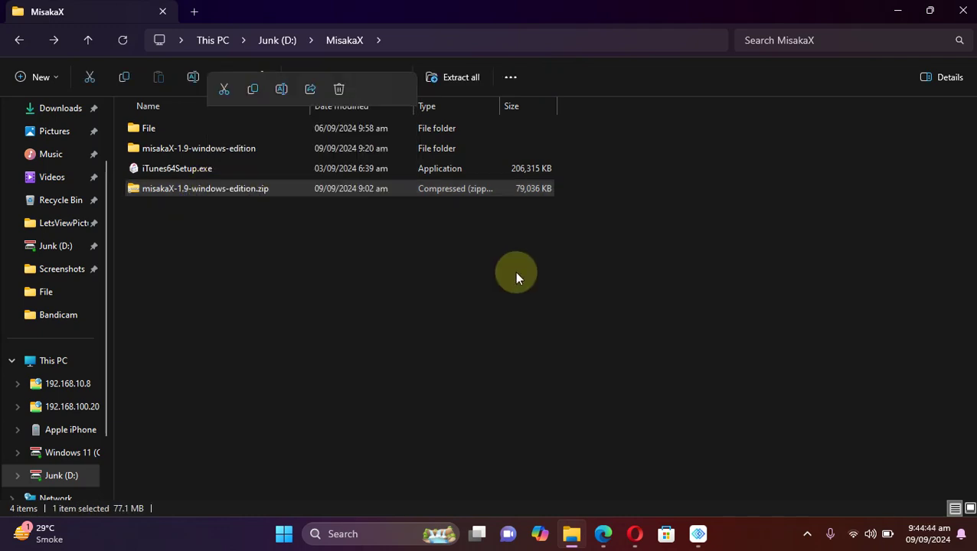
{"action": "left_click", "coordinate": [206, 153]}
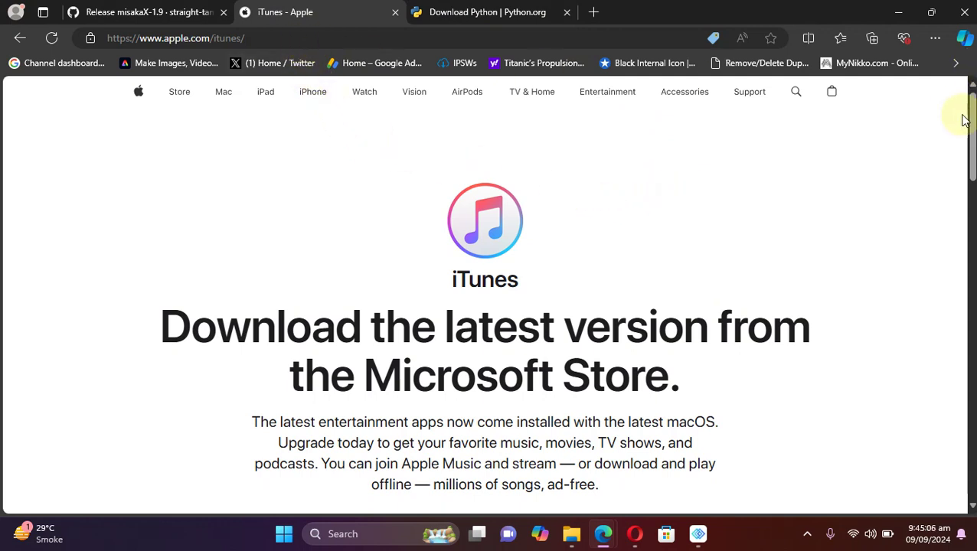
Step: Review Apple's iTunes download page for the Windows version and locate iTunes64Setup.exe in the MisakaX folder
{"action": "scroll", "coordinate": [971, 137], "scroll_direction": "down", "scroll_amount": 1}
{"action": "left_click_drag", "start_coordinate": [970, 136], "coordinate": [966, 186]}
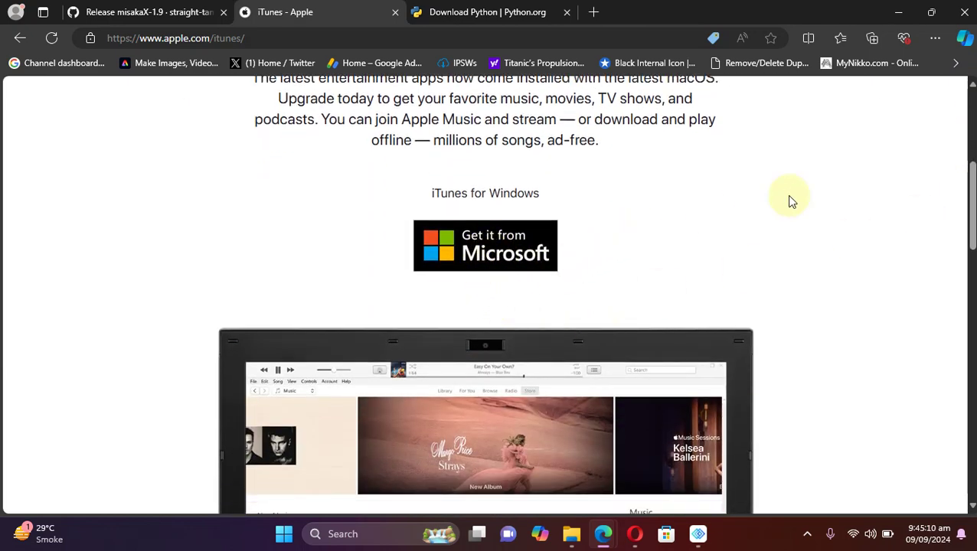
{"action": "scroll", "coordinate": [971, 188], "scroll_direction": "down", "scroll_amount": 5}
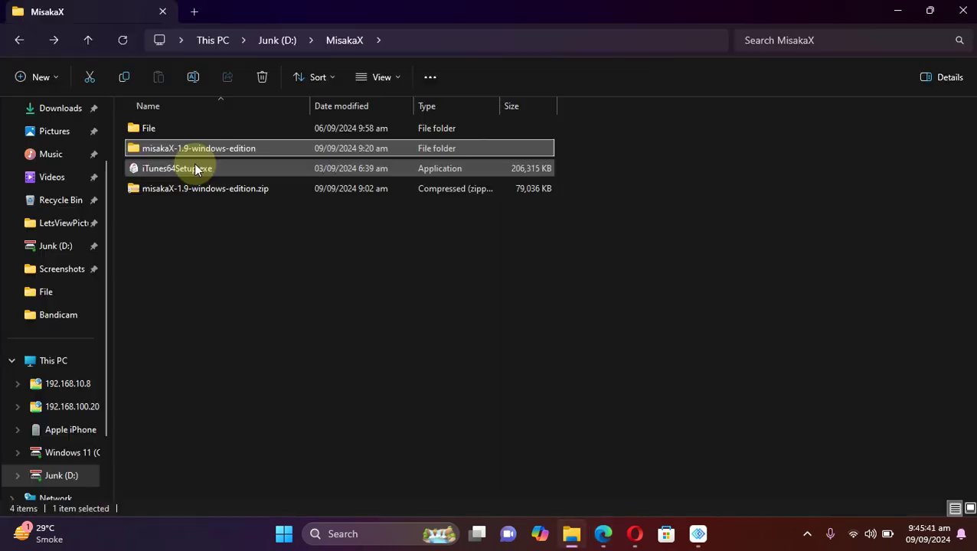
{"action": "left_click", "coordinate": [197, 168]}
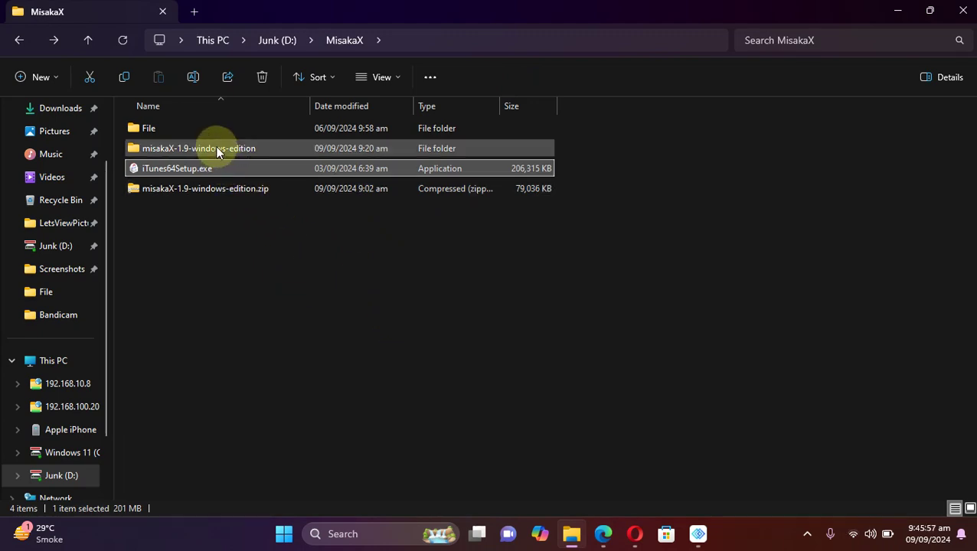
Step: Look through the misakaX-1.9-windows-edition folder and its data subfolder, and return to the MisakaX folder
{"action": "double_click", "coordinate": [217, 150]}
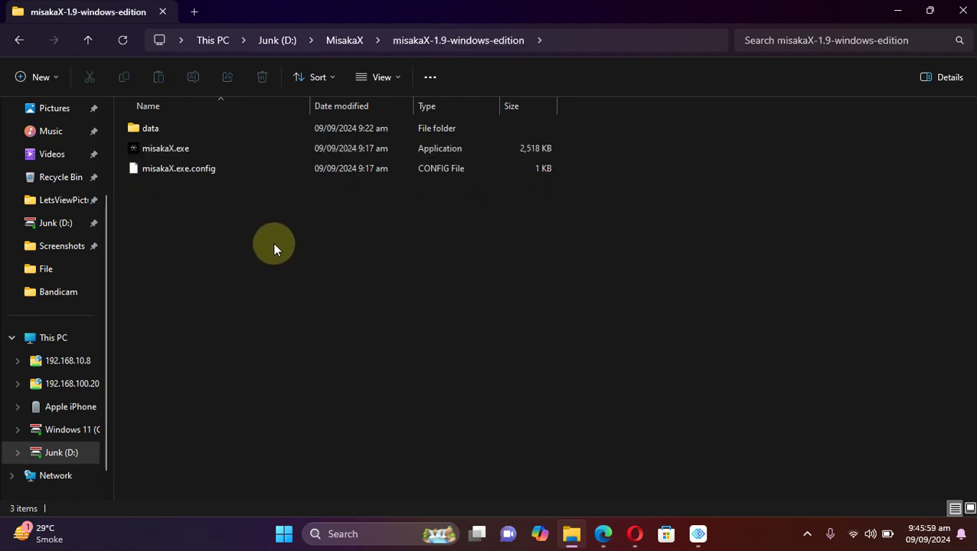
{"action": "double_click", "coordinate": [163, 130]}
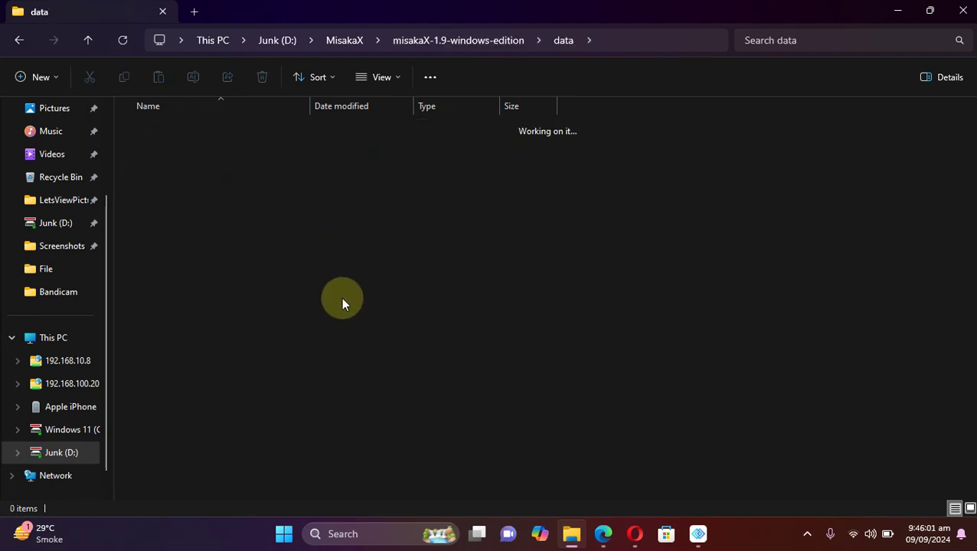
{"action": "left_click", "coordinate": [19, 43]}
{"action": "left_click", "coordinate": [21, 40]}
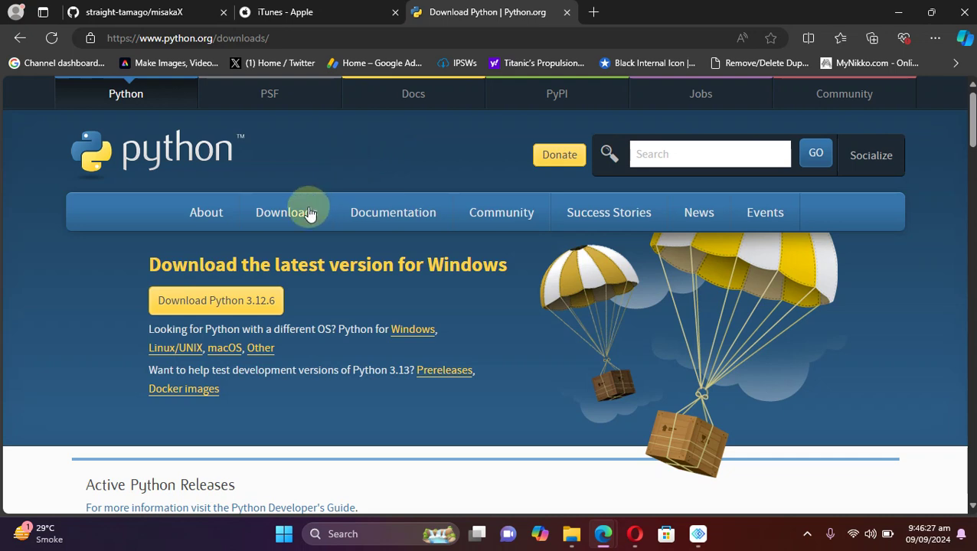
Step: Download Python 3.12.6 for Windows from the python.org website
{"action": "mouse_move", "coordinate": [293, 215]}
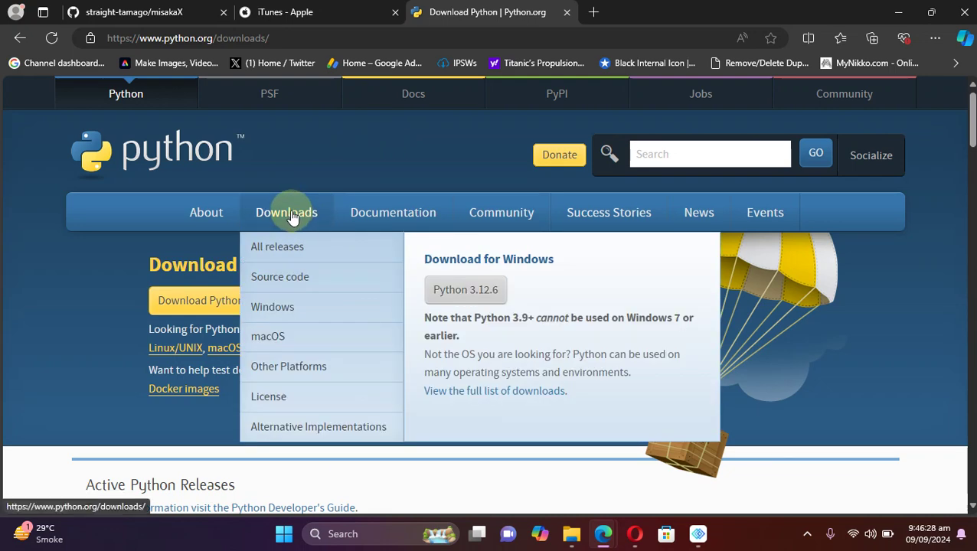
{"action": "left_click", "coordinate": [468, 296]}
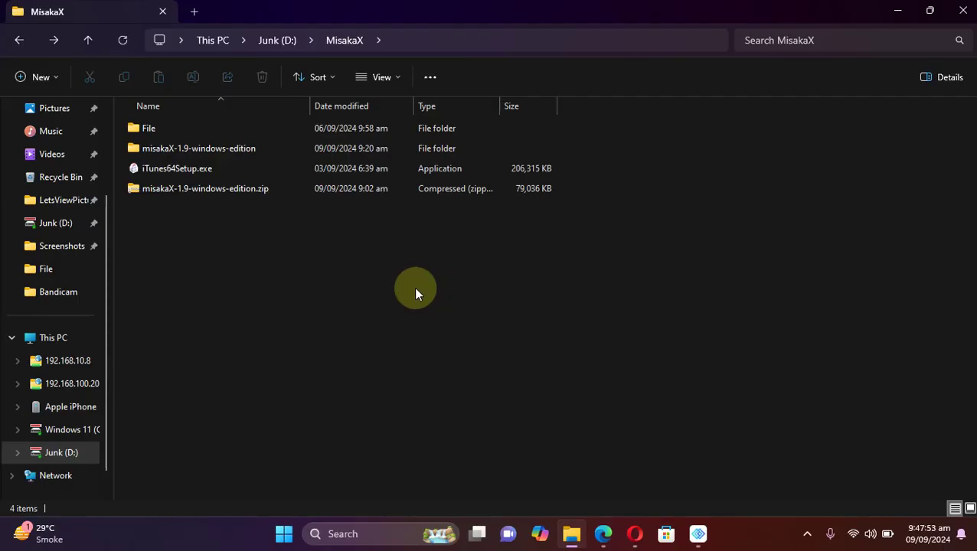
Step: With the MisakaX File folder open, add and run the Save MobileGestalt shortcut on the mirrored iPhone, allowing it to connect to "private"
{"action": "double_click", "coordinate": [145, 125]}
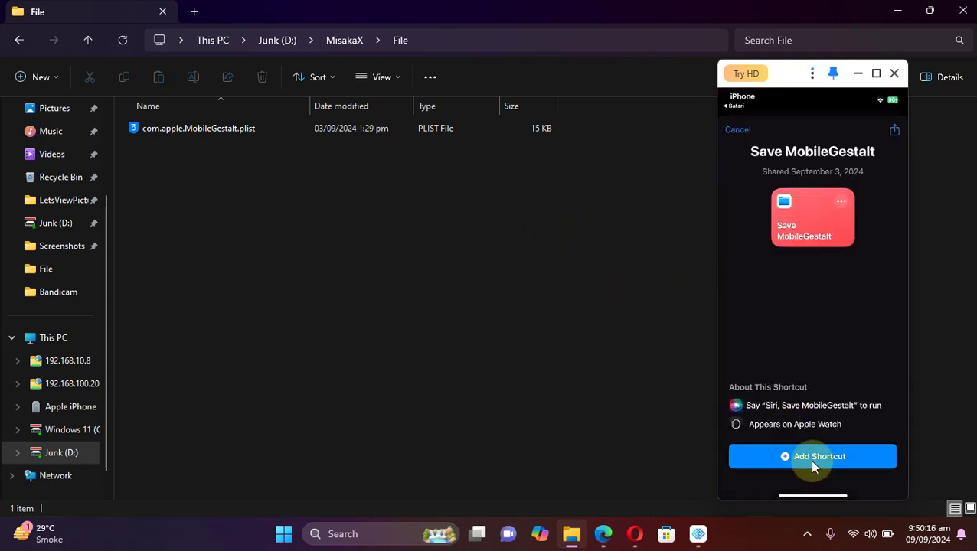
{"action": "left_click", "coordinate": [812, 463]}
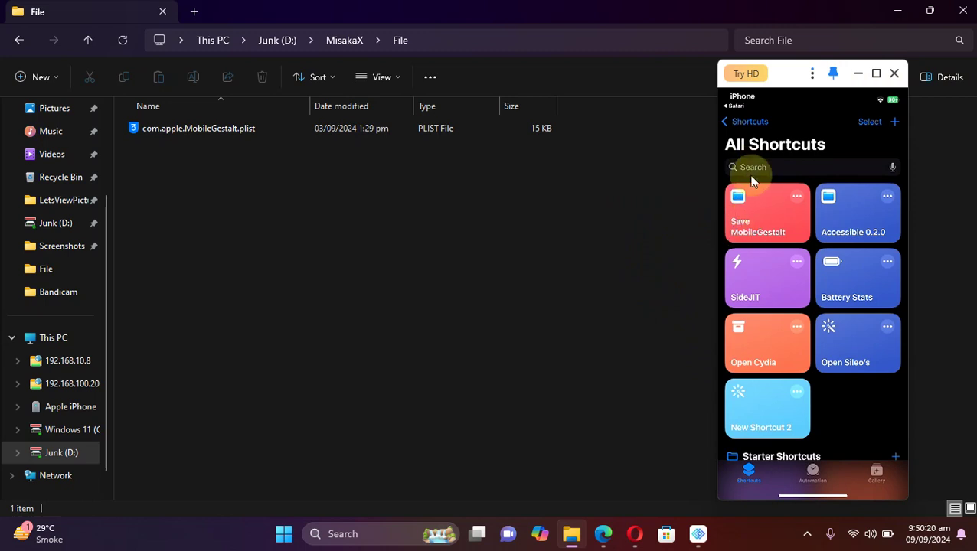
{"action": "left_click", "coordinate": [751, 197]}
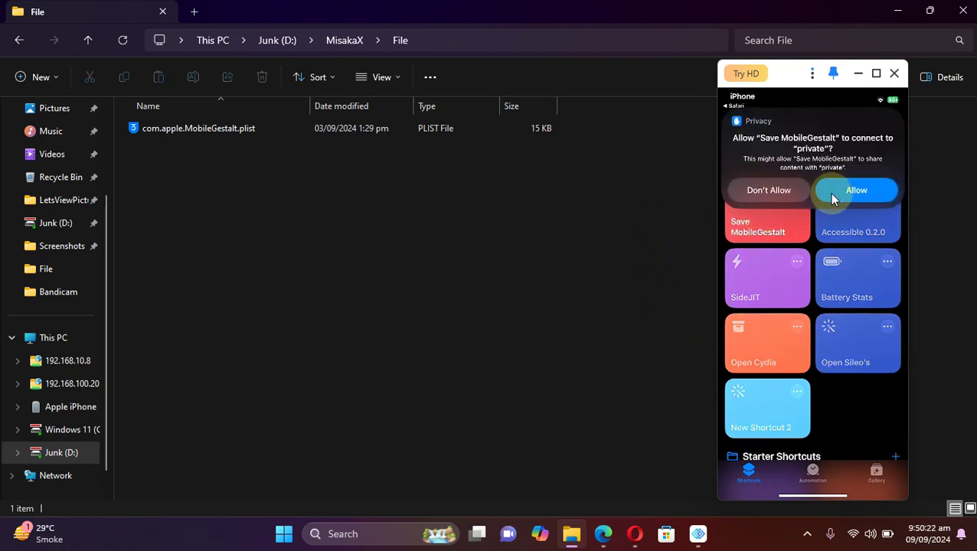
{"action": "left_click", "coordinate": [832, 195]}
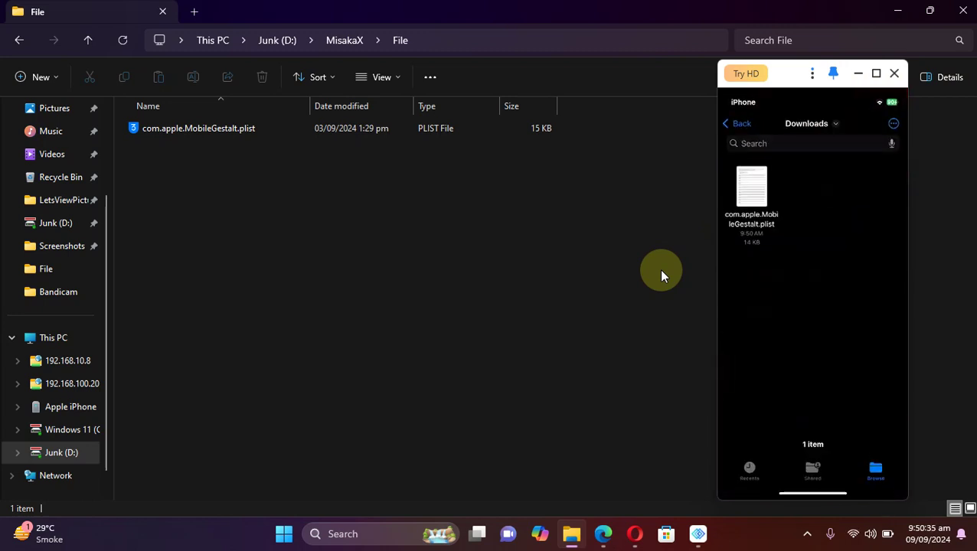
{"action": "left_click_drag", "start_coordinate": [748, 218], "coordinate": [638, 269]}
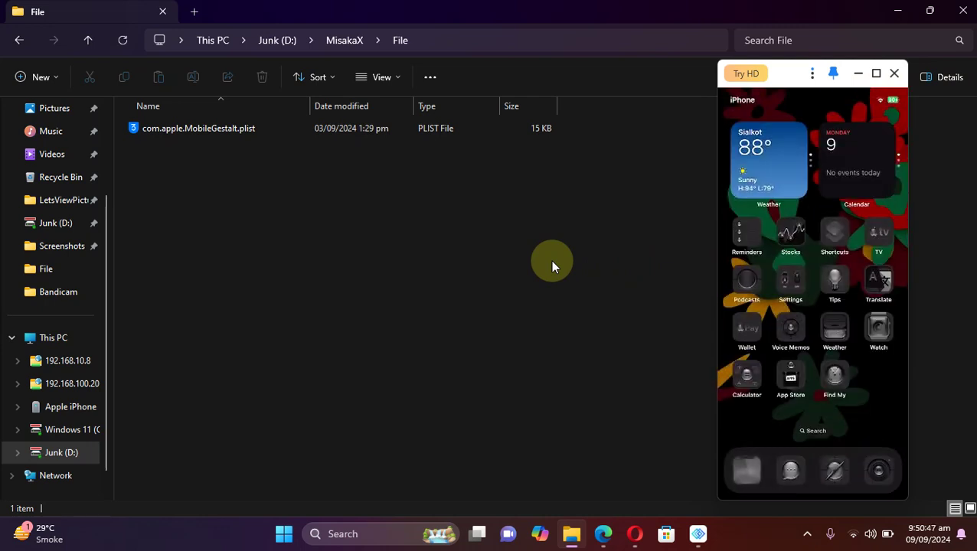
Step: Leave the folder holding com.apple.MobileGestalt.plist and launch misakaX.exe from the misakaX-1.9-windows-edition folder
{"action": "left_click", "coordinate": [209, 130]}
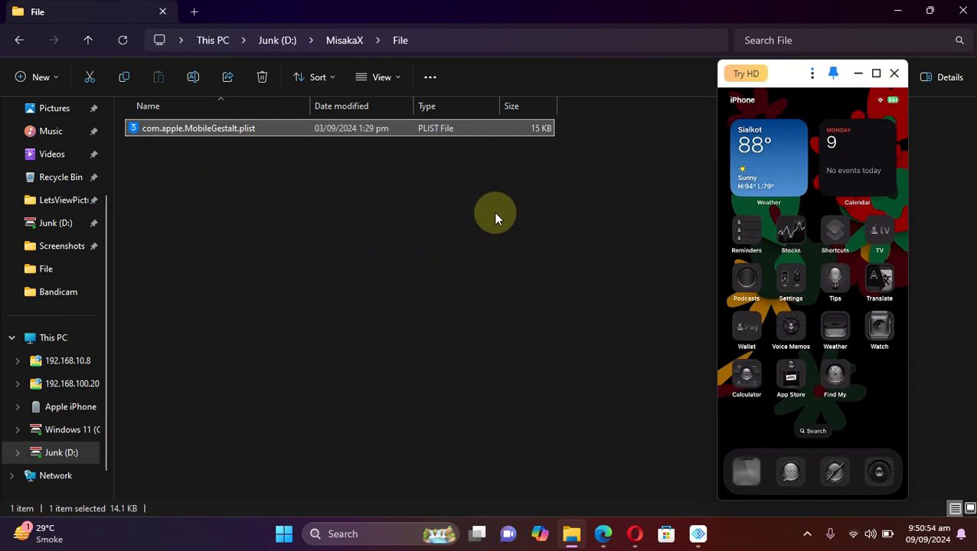
{"action": "key", "text": "alt+Left"}
{"action": "left_click", "coordinate": [205, 153]}
{"action": "double_click", "coordinate": [205, 150]}
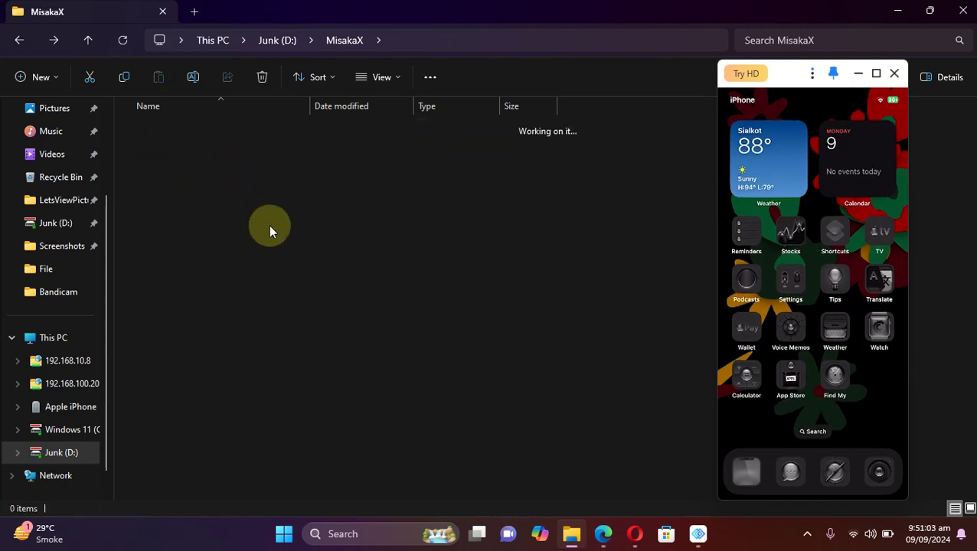
{"action": "double_click", "coordinate": [181, 150]}
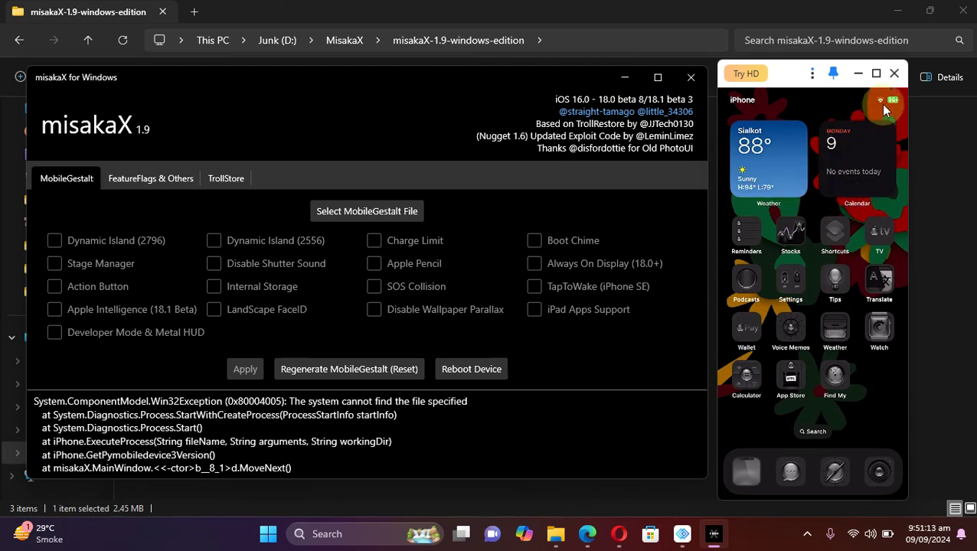
Step: Load com.apple.MobileGestalt.plist from the MisakaX File folder as the MobileGestalt file
{"action": "left_click", "coordinate": [363, 209]}
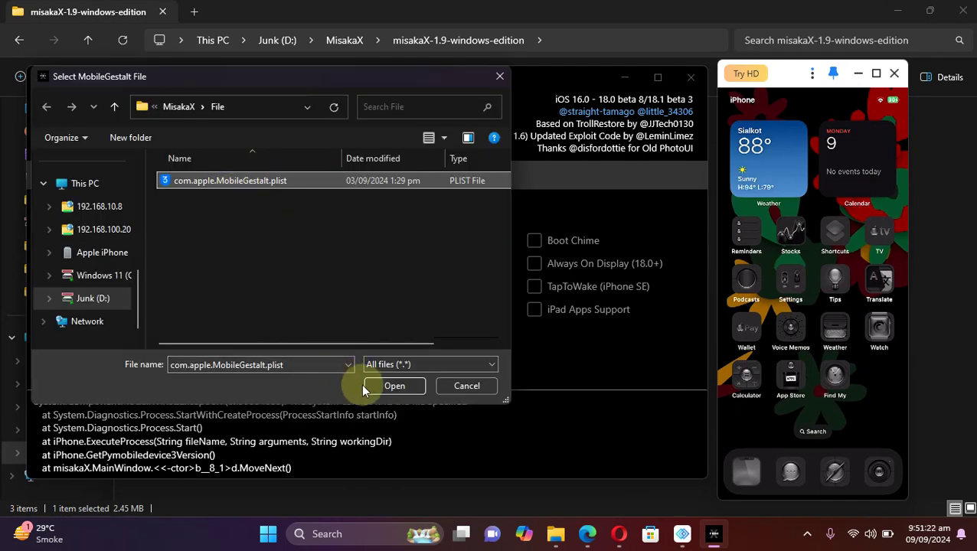
{"action": "left_click", "coordinate": [385, 384]}
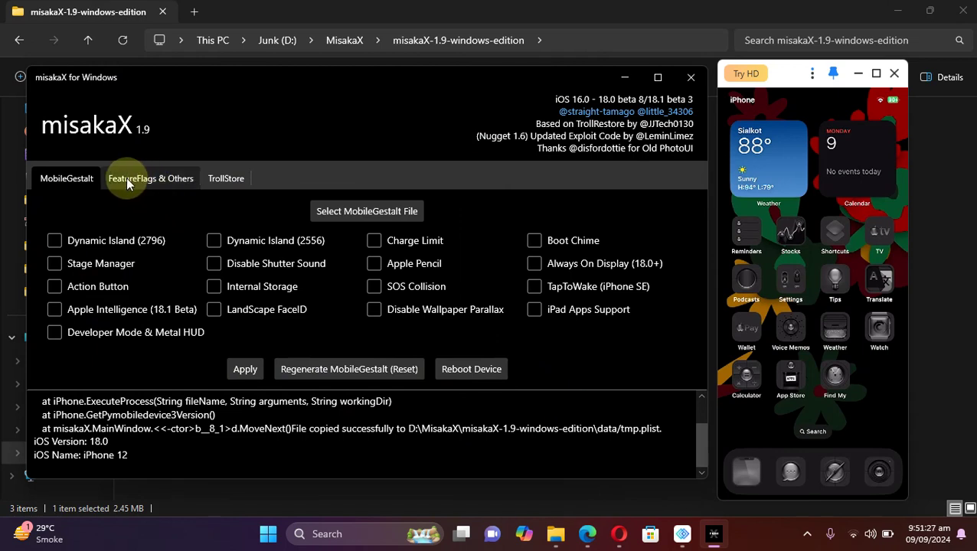
Step: Review the FeatureFlags & Others and TrollStore options, and return to the MobileGestalt tweaks
{"action": "left_click", "coordinate": [146, 181]}
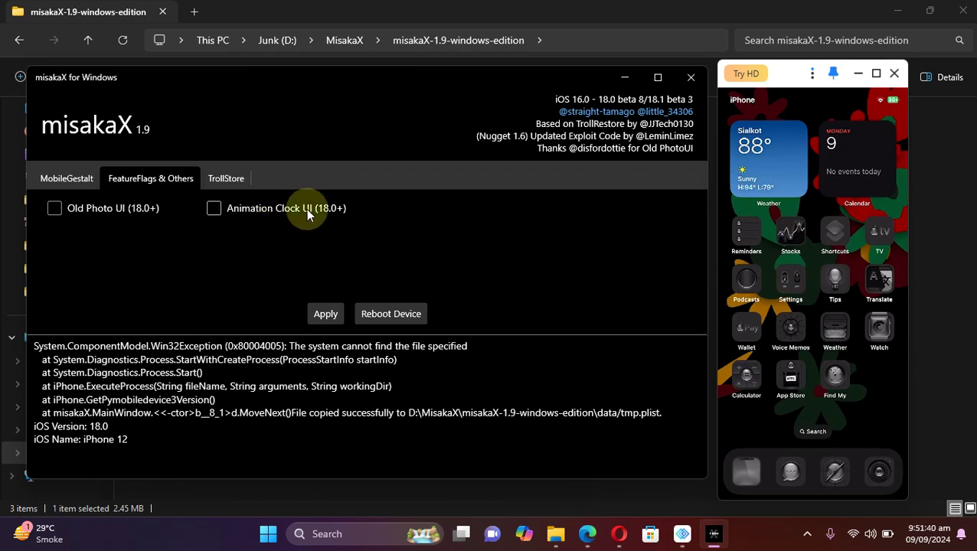
{"action": "left_click", "coordinate": [227, 179]}
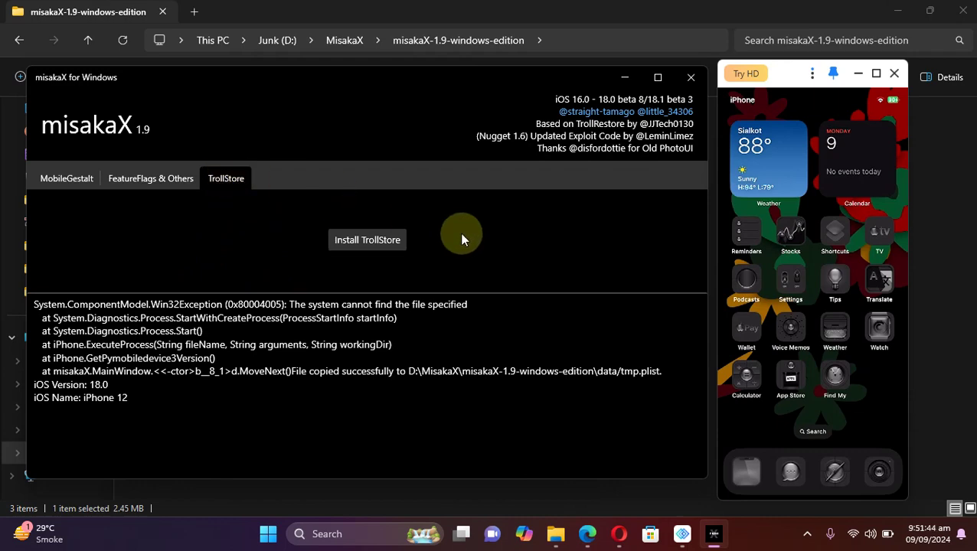
{"action": "key", "text": "ctrl+Tab"}
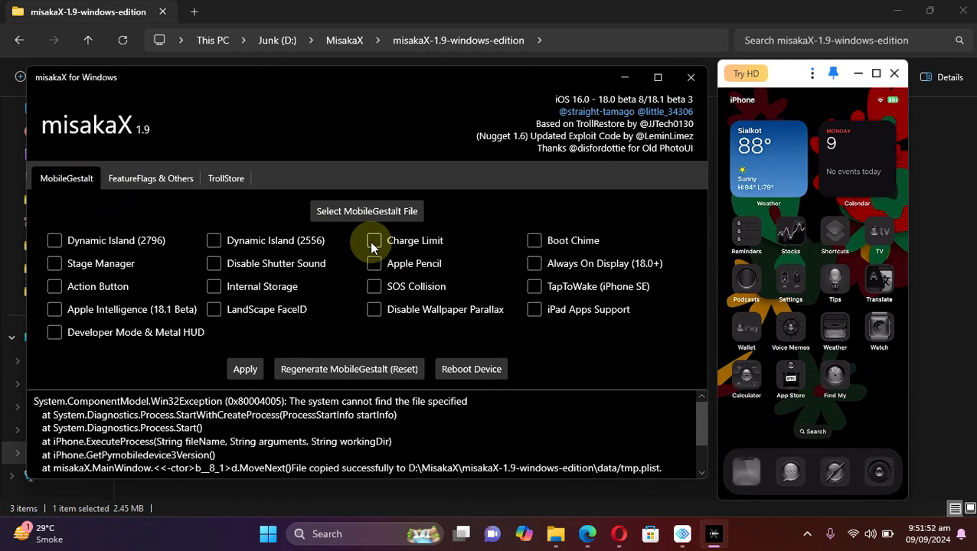
Step: Enable Charge Limit, Always On Display (18.0+) and Dynamic Island (2556), apply them and confirm the device reboot
{"action": "left_click", "coordinate": [534, 264]}
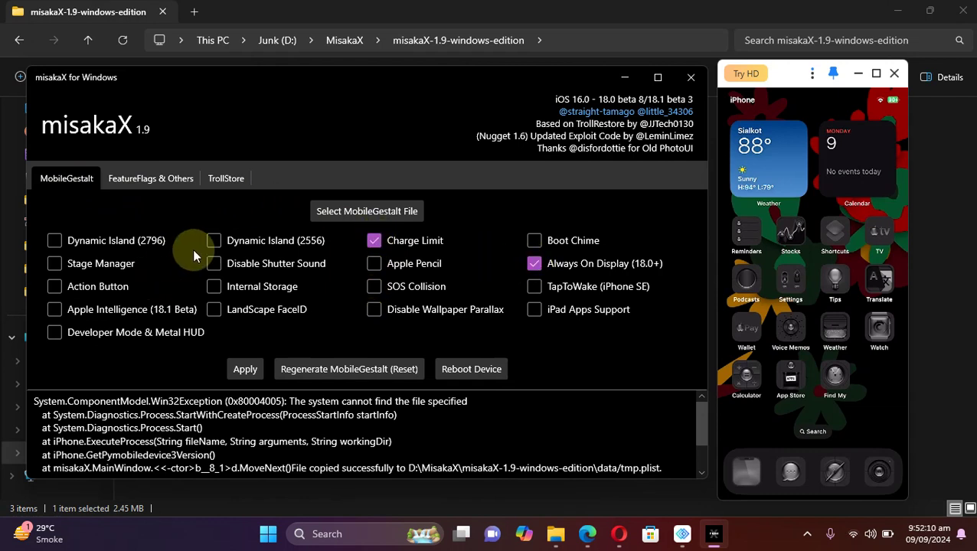
{"action": "left_click", "coordinate": [213, 240]}
{"action": "left_click", "coordinate": [243, 368]}
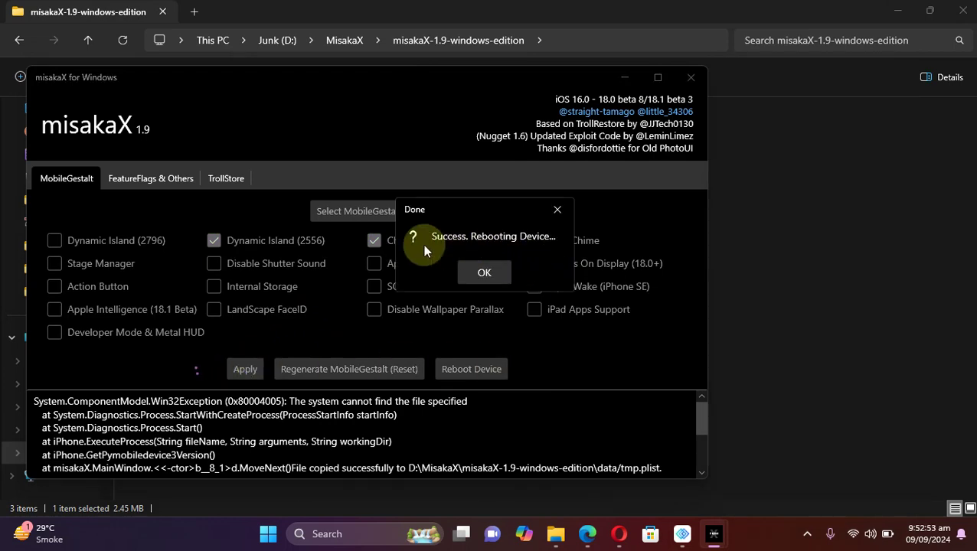
{"action": "left_click", "coordinate": [484, 273]}
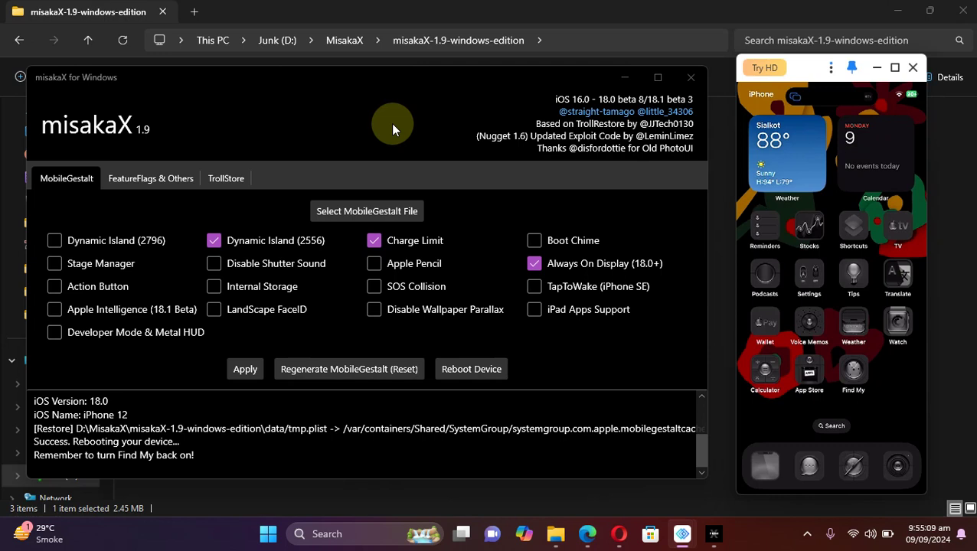
Step: Reset the tweaks by regenerating MobileGestalt, confirm the device reboot and highlight the Find My reminder in the log
{"action": "left_click", "coordinate": [348, 368]}
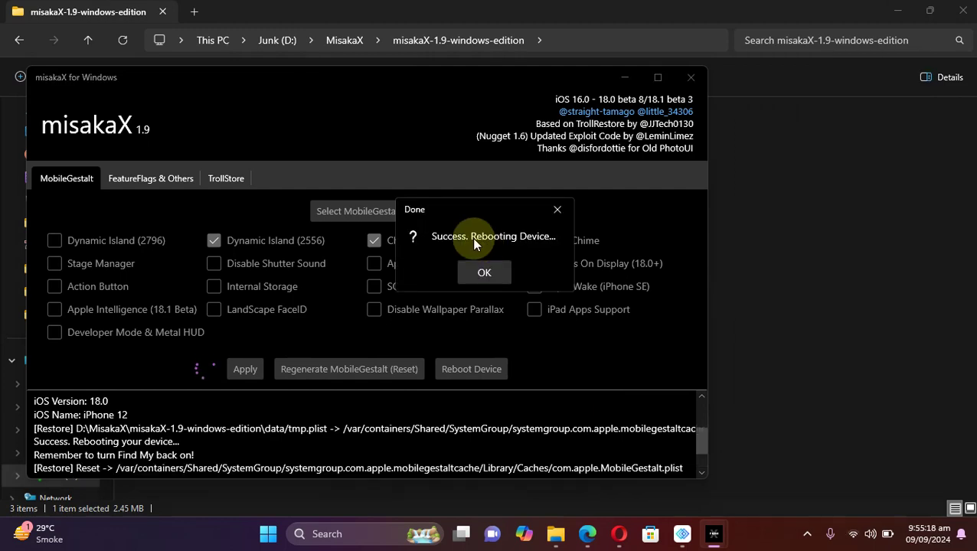
{"action": "left_click", "coordinate": [483, 274]}
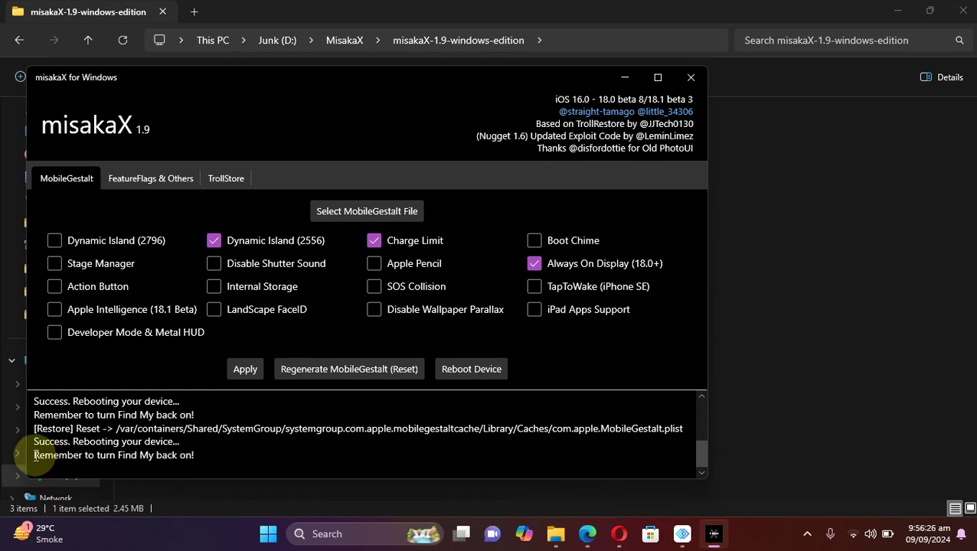
{"action": "left_click_drag", "start_coordinate": [35, 455], "coordinate": [241, 449]}
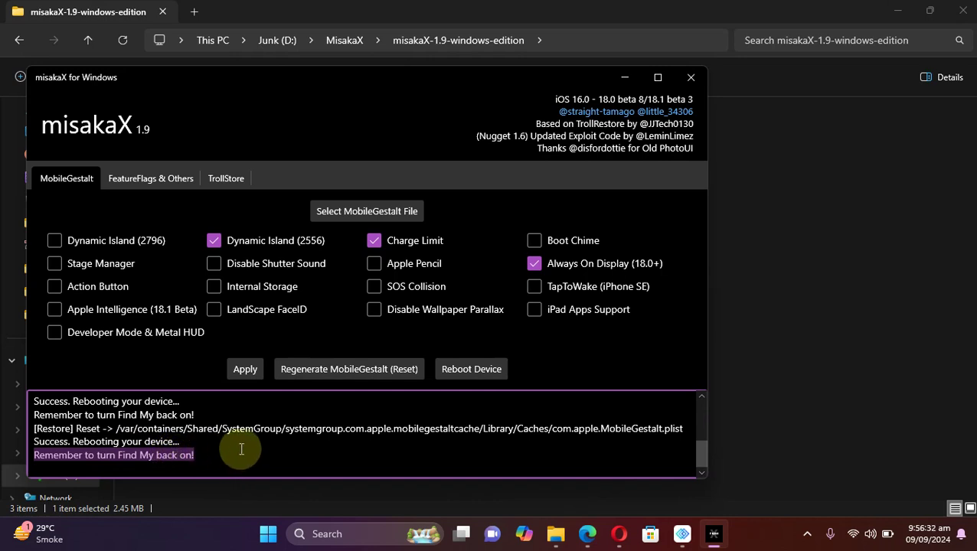